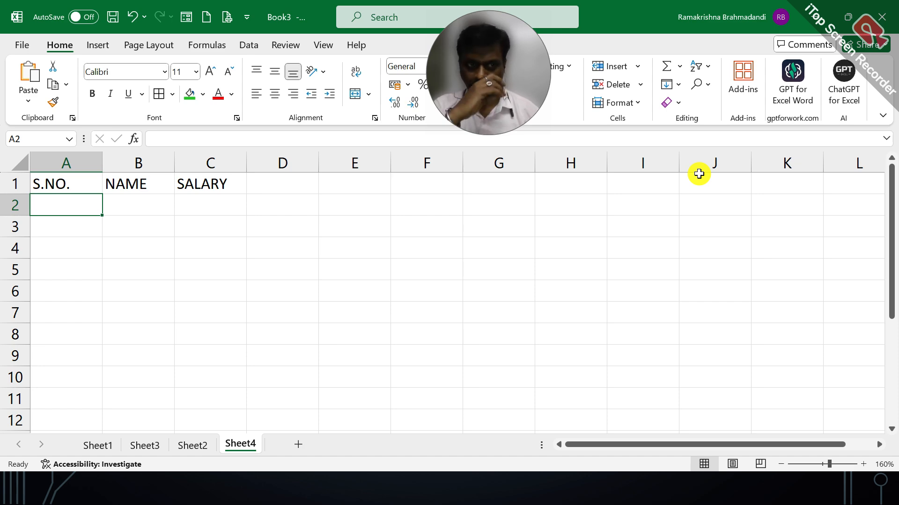
# Enter the formula =SEQUENCE(COUNTA(B:B)-1) in cell A2 to number the rows automatically
pyautogui.write('=')
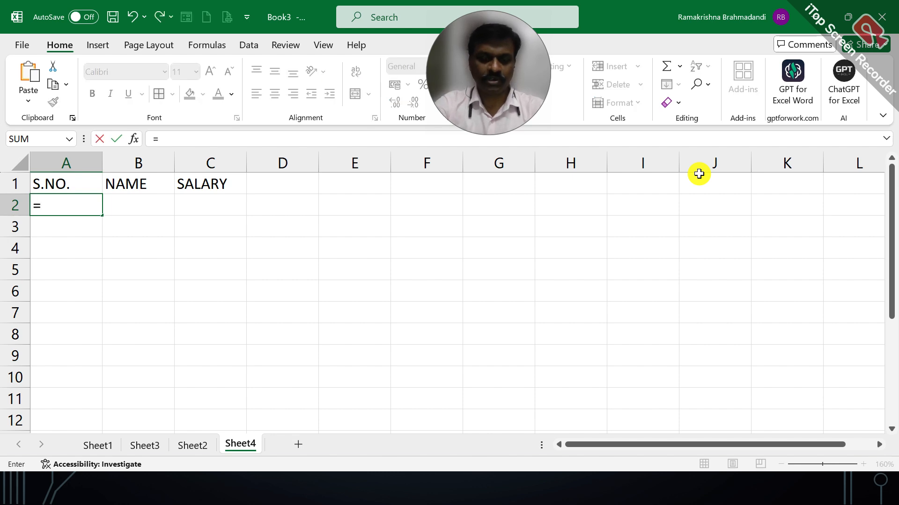
pyautogui.write('SEQUENCE')
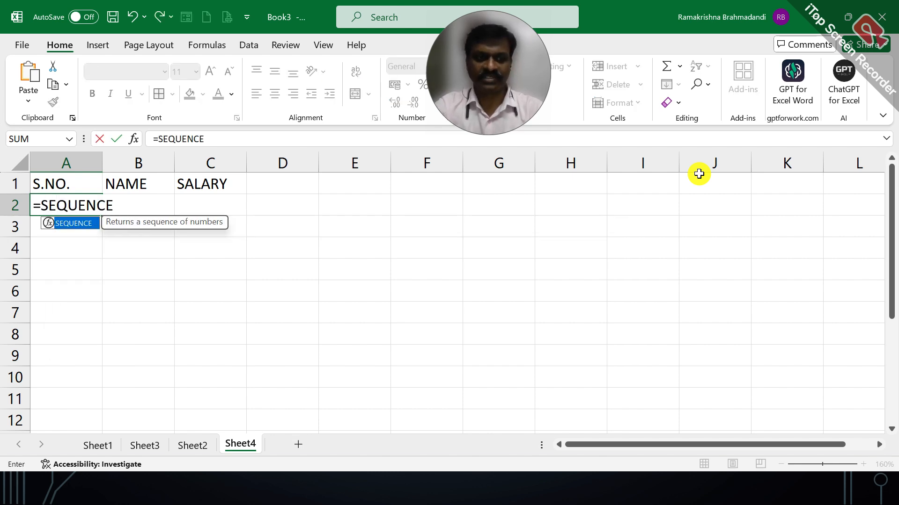
pyautogui.write('(')
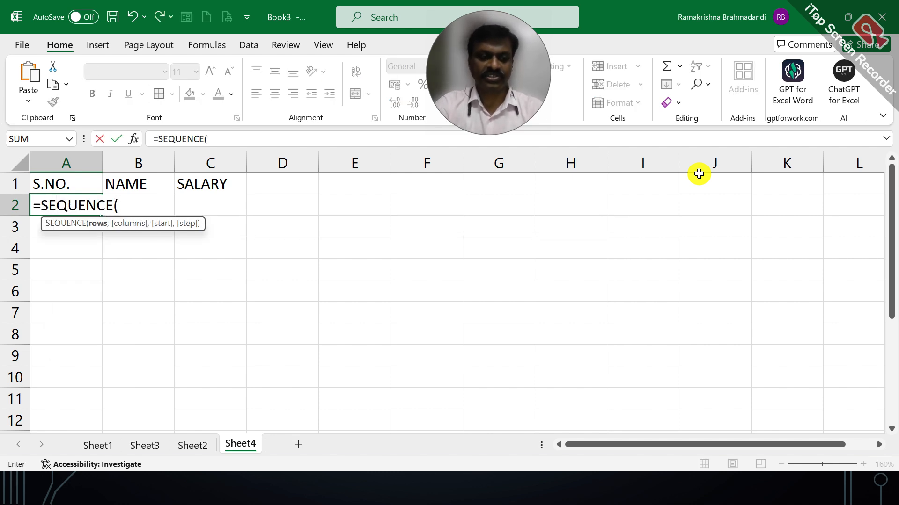
pyautogui.write('COUNTA(')
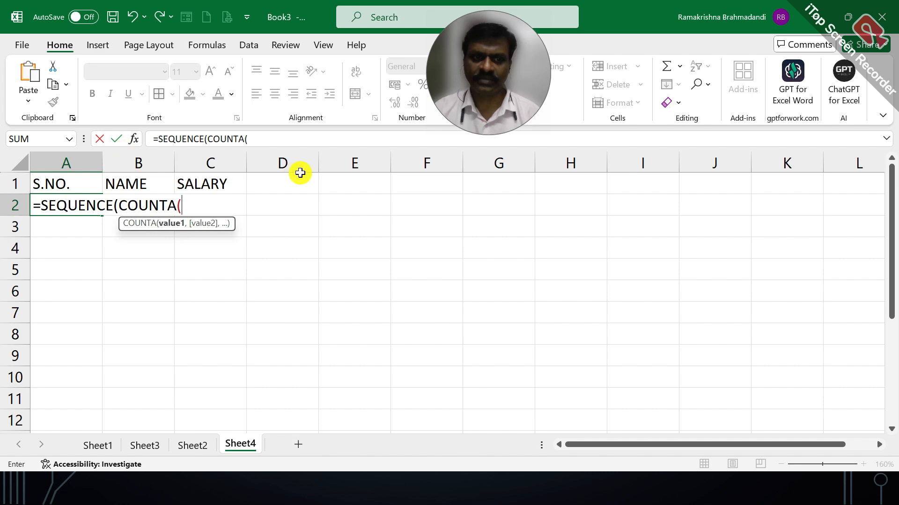
pyautogui.write('B:B')
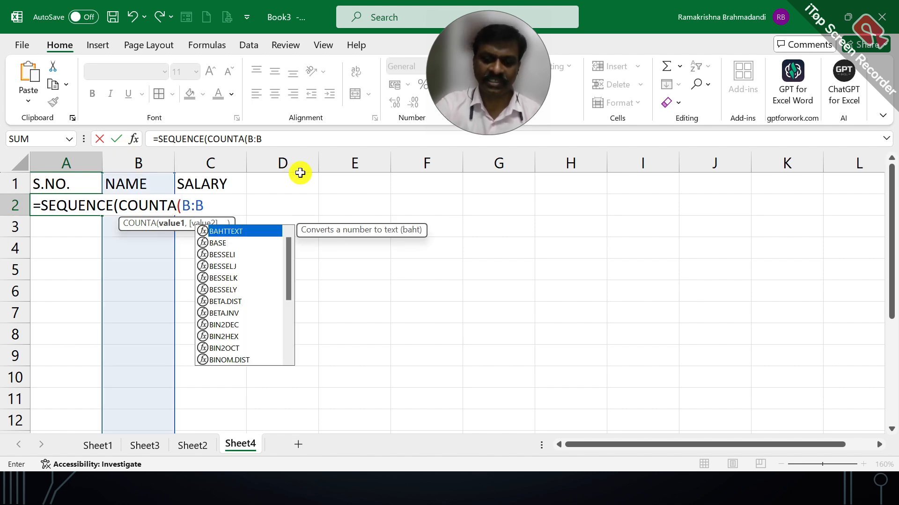
pyautogui.write(')')
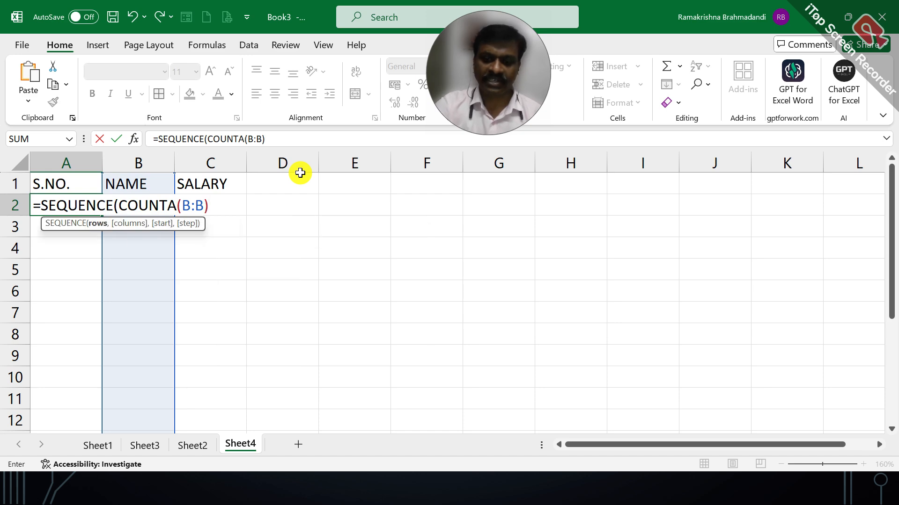
pyautogui.write('-1')
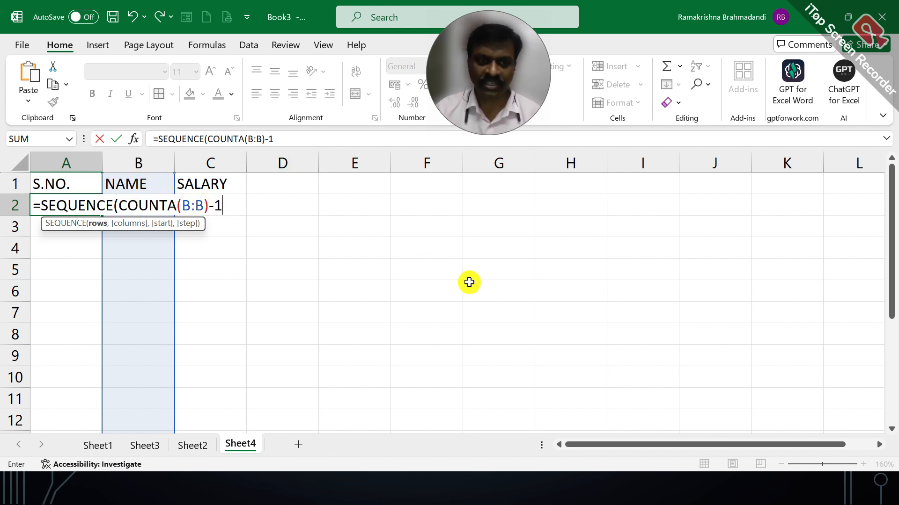
pyautogui.write(')')
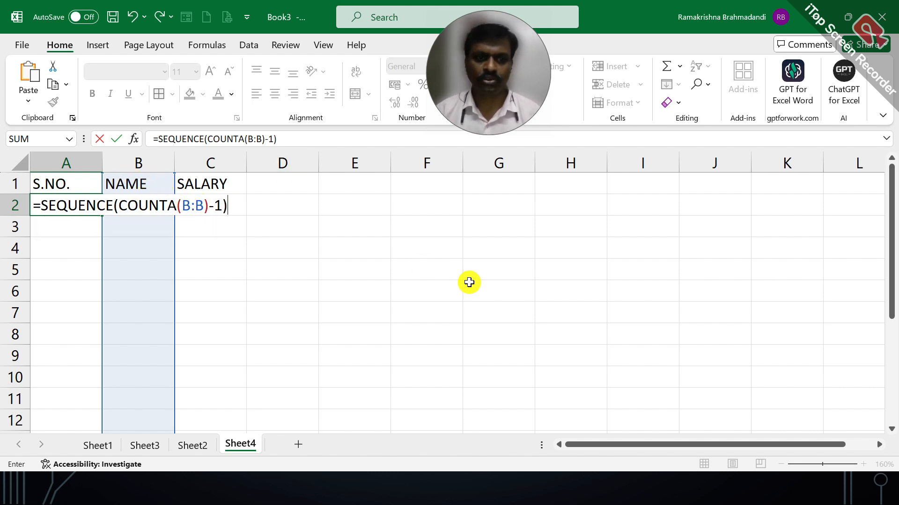
pyautogui.press('Return')
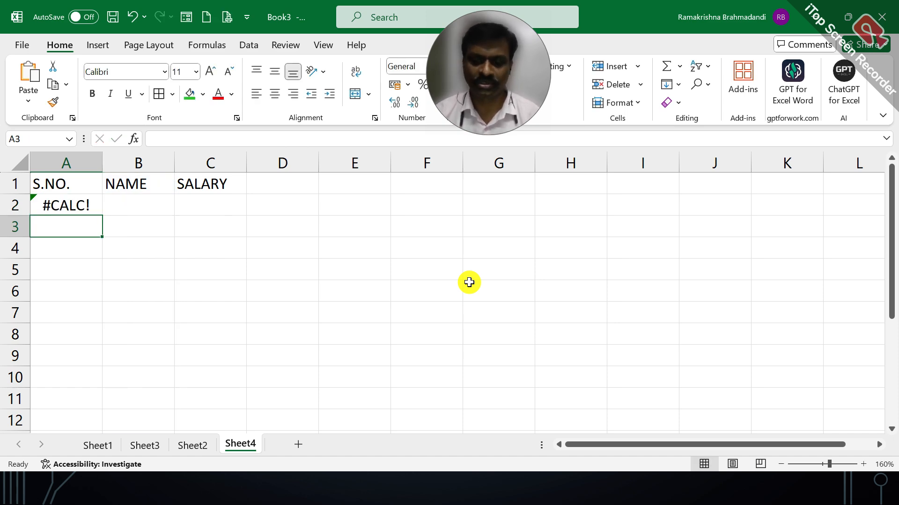
# Fill in the first record in row 2 with a person's first name and the salary 456654
pyautogui.press('Up')
pyautogui.press('Right')
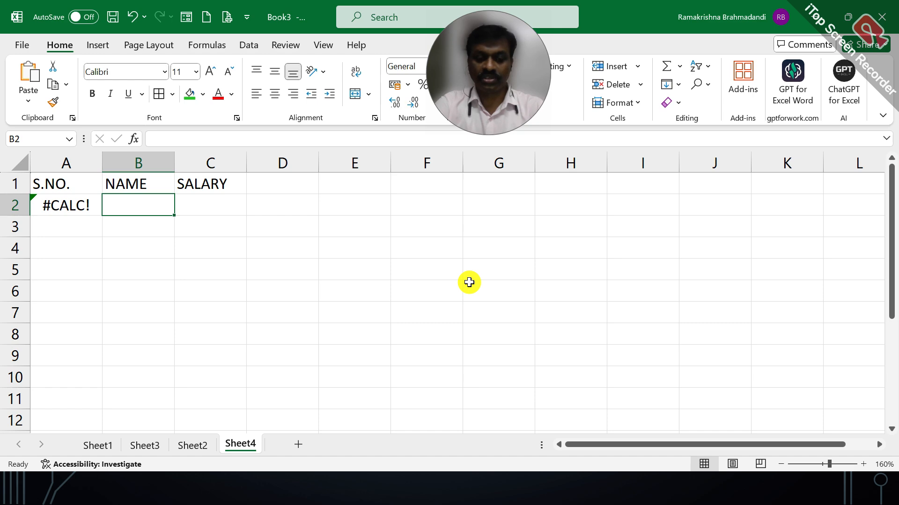
pyautogui.write('RAJU')
pyautogui.press('Tab')
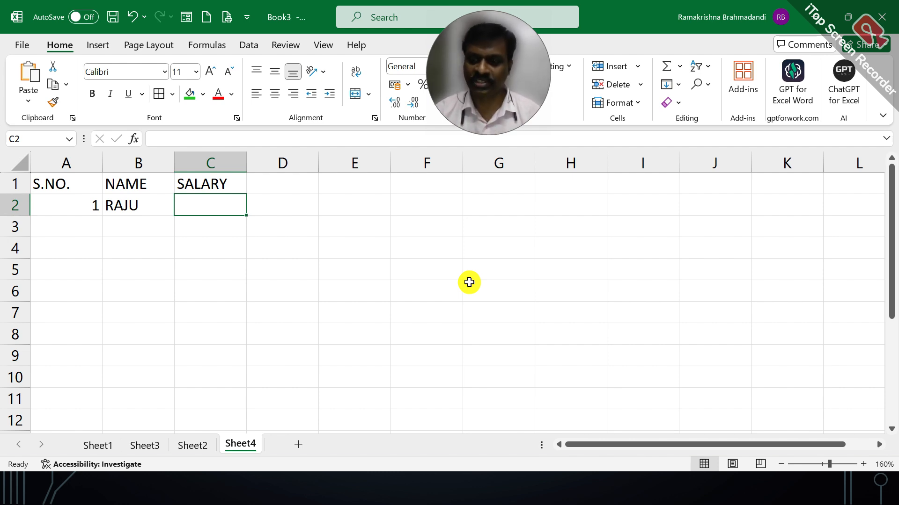
pyautogui.write('456654')
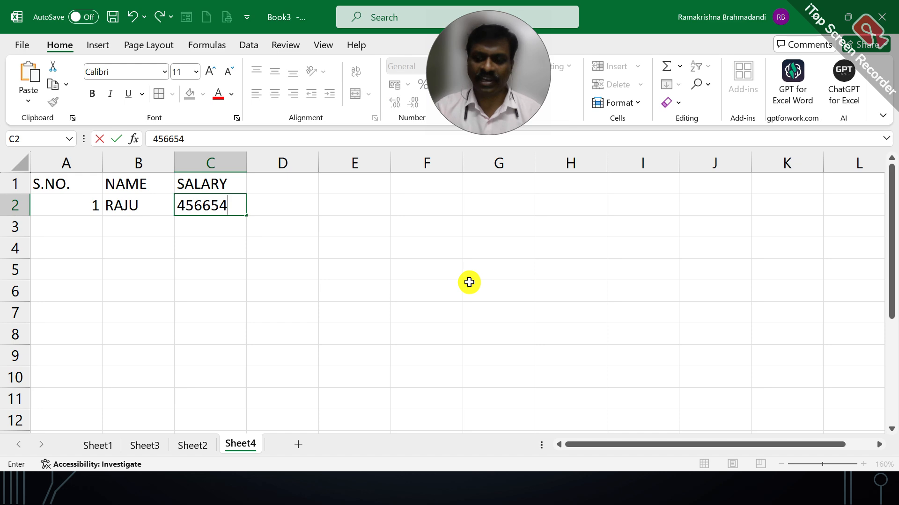
pyautogui.press('Return')
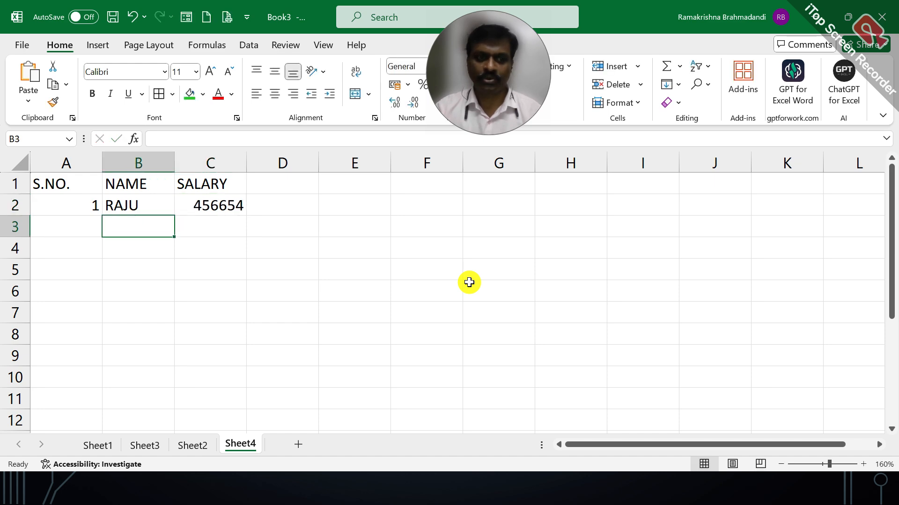
# Fill in the second record in row 3 with a person's first name and the salary 8745465
pyautogui.write('RANI')
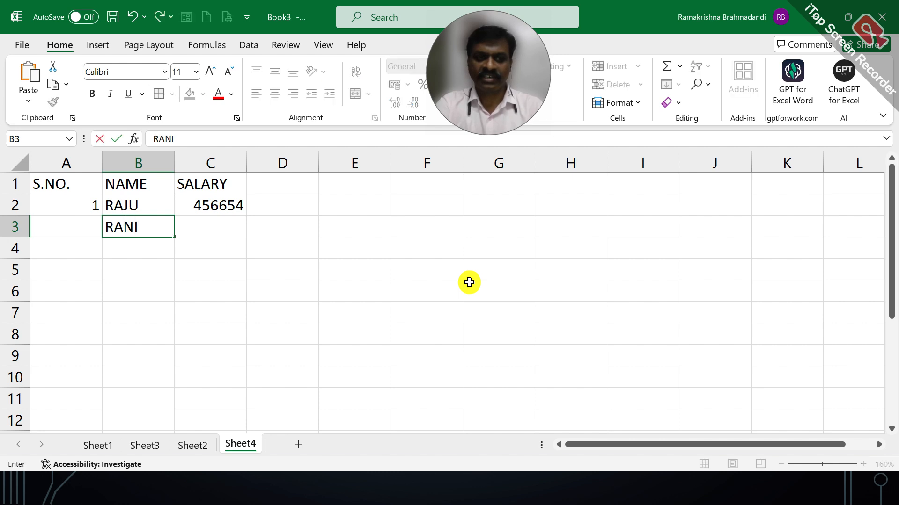
pyautogui.press('Tab')
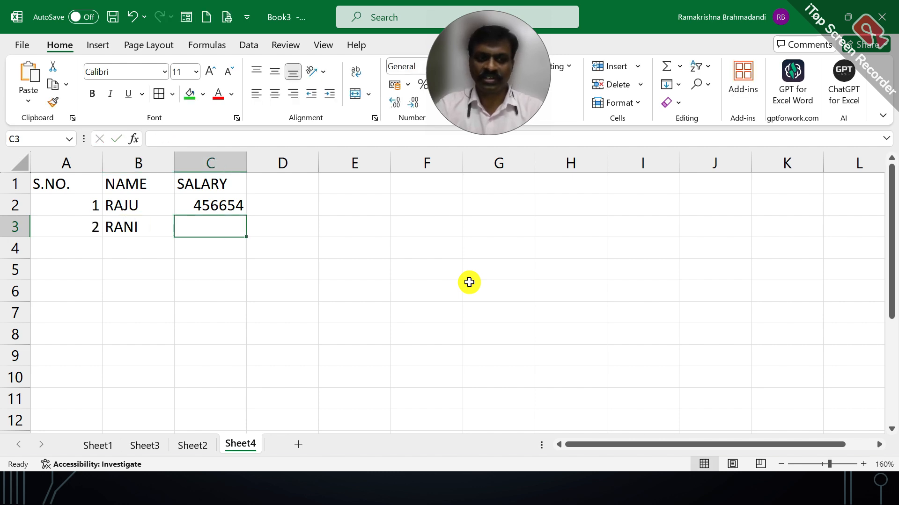
pyautogui.write('8745465+5')
pyautogui.press('BackSpace')
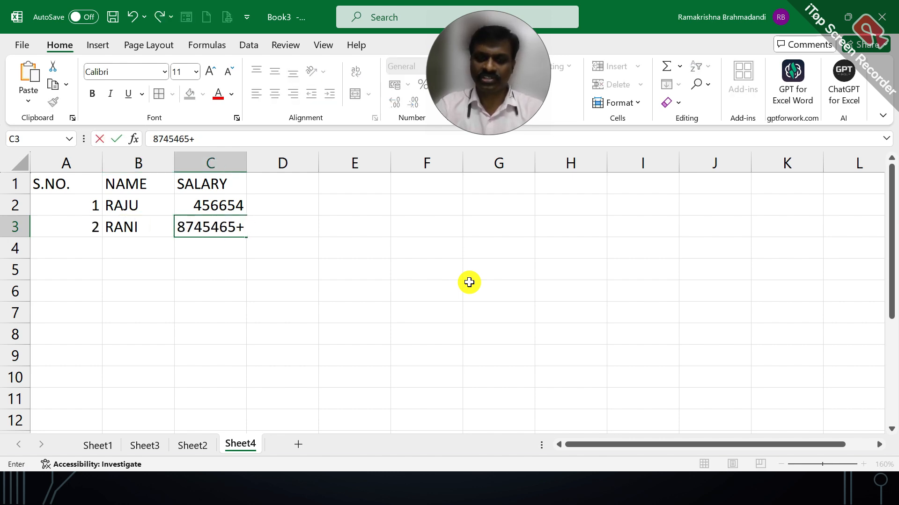
pyautogui.press('BackSpace')
pyautogui.press('Return')
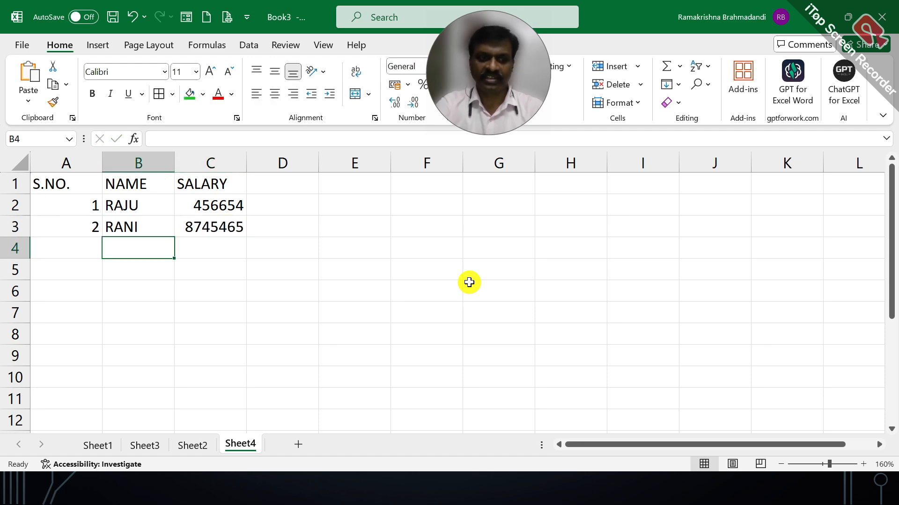
# Add a person's name with salary 748895 in row 4, and another person's name in B5
pyautogui.write('PIYUSH')
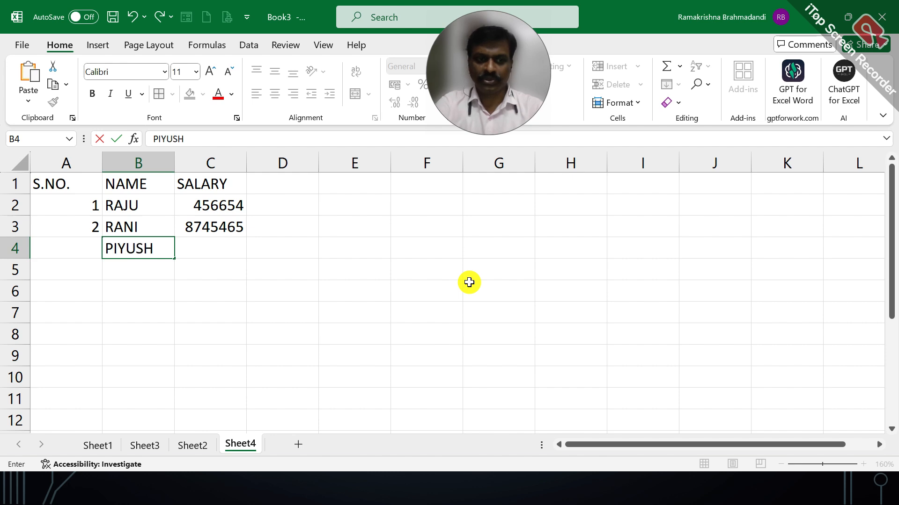
pyautogui.press('Tab')
pyautogui.write('748895')
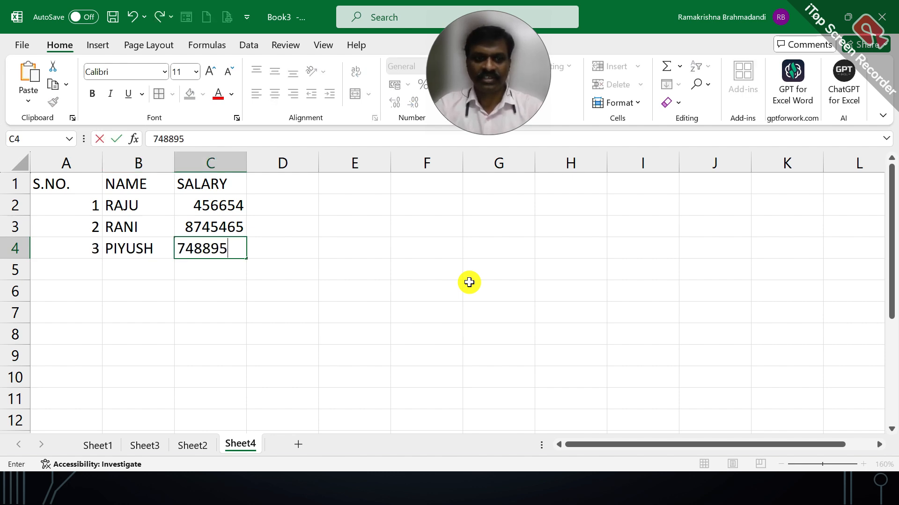
pyautogui.press('Return')
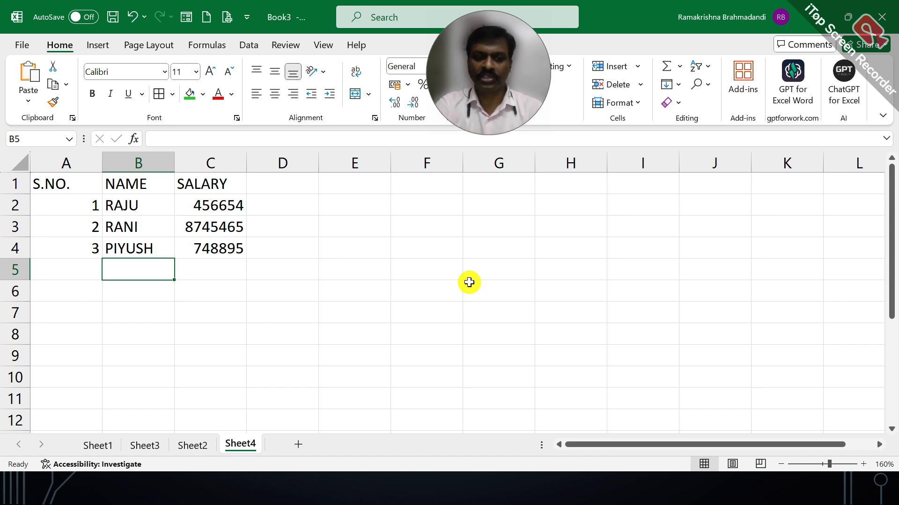
pyautogui.write('MATHUR')
pyautogui.press('Tab')
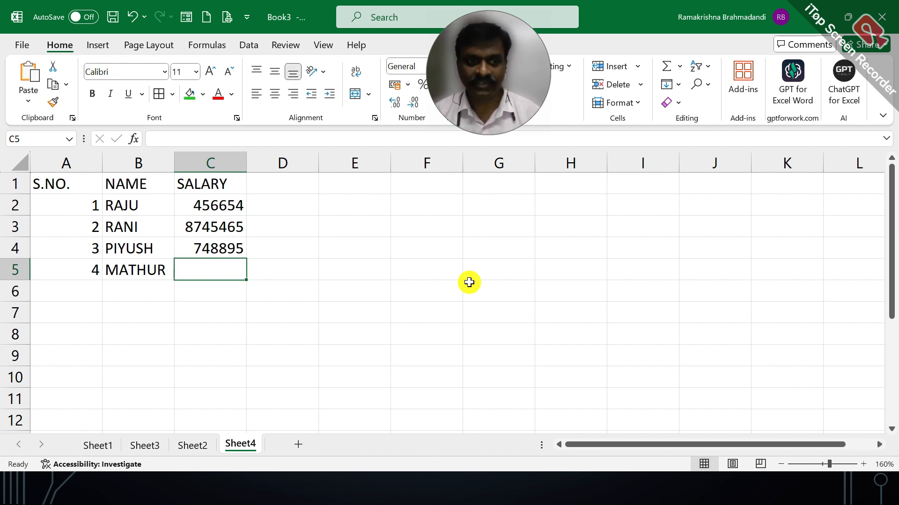
pyautogui.click(114, 253)
pyautogui.moveTo(64, 178); pyautogui.dragTo(237, 262)
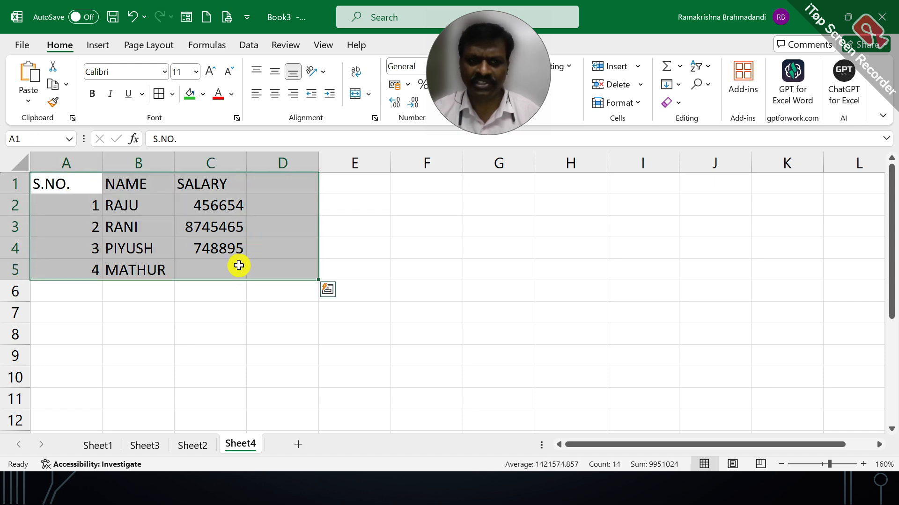
pyautogui.click(237, 263)
pyautogui.moveTo(526, 91); pyautogui.dragTo(390, 81)
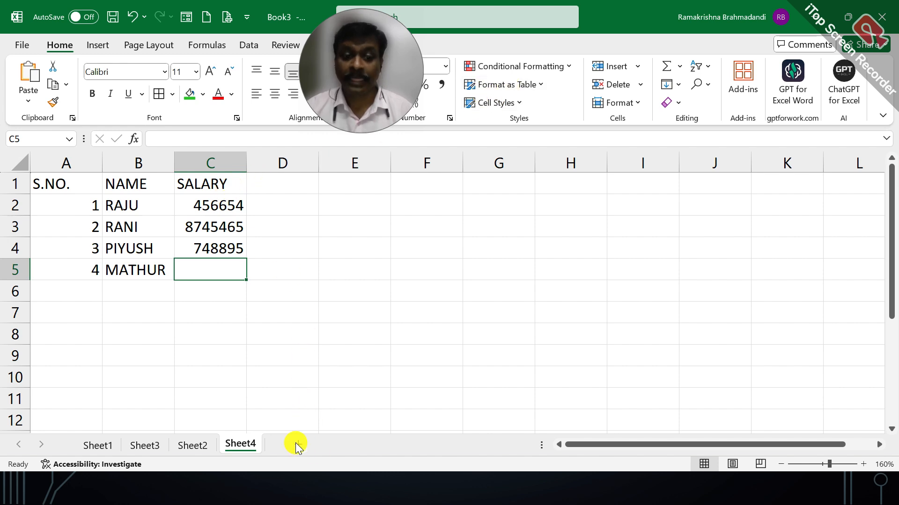
# Add a new worksheet and enter the headers S.NO., NAME and SALARY in cells A1 to C1
pyautogui.click(297, 445)
pyautogui.scroll(6, 215, 336)
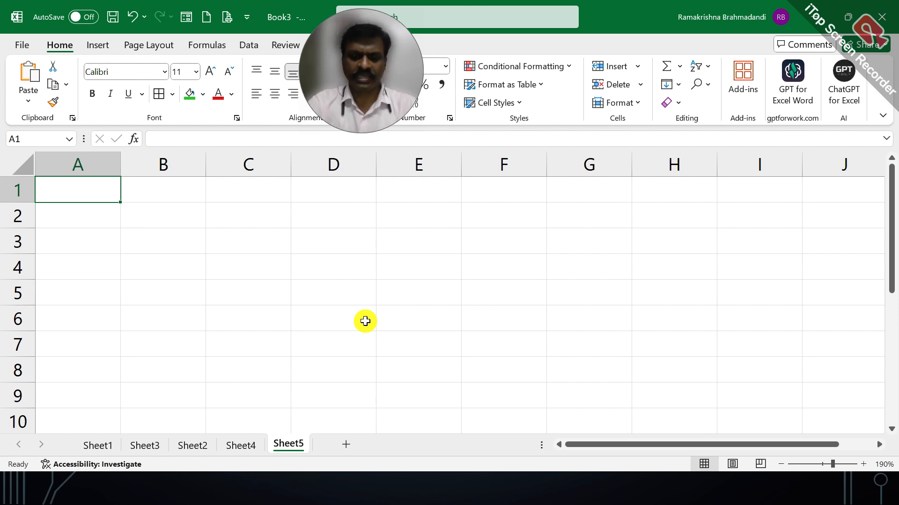
pyautogui.write('S.NO.')
pyautogui.press('Tab')
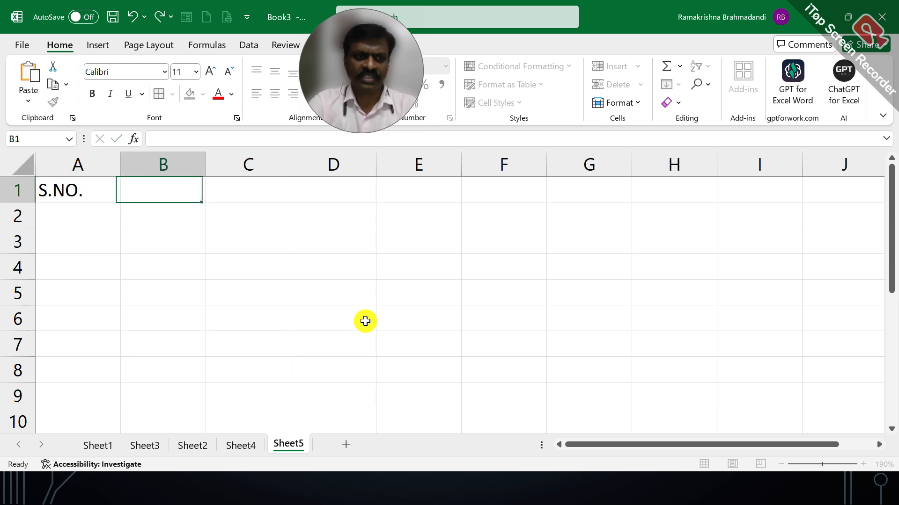
pyautogui.write('NAME')
pyautogui.press('Tab')
pyautogui.write('SALARY')
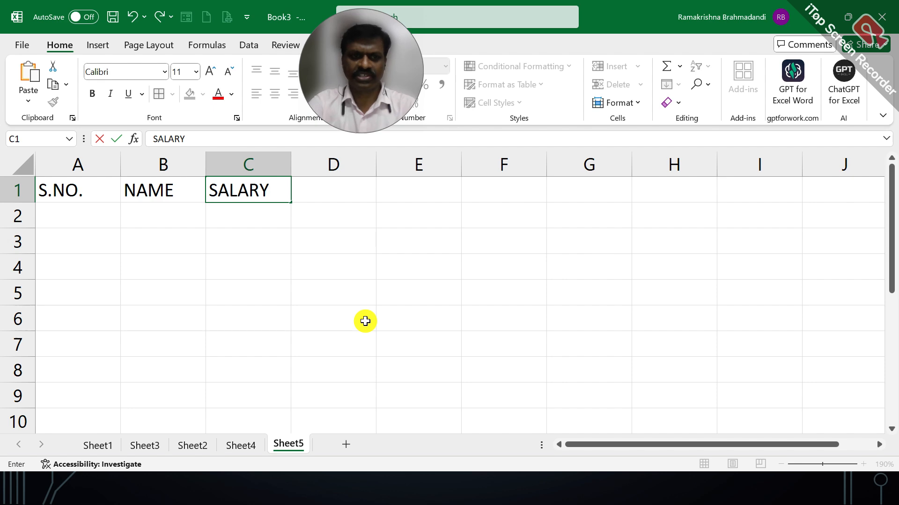
pyautogui.press('Return')
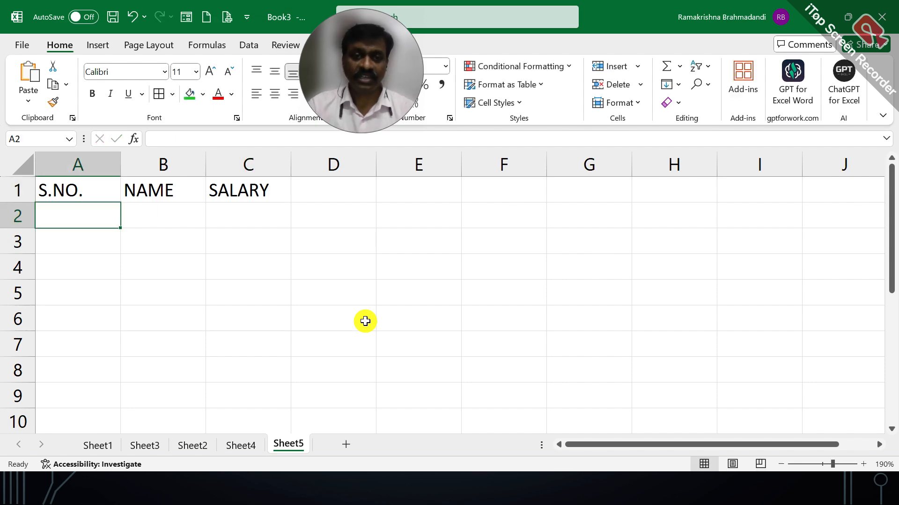
# Format the header range A1:C1 as a table with a blue Medium style, marking that the table has headers
pyautogui.click(517, 84)
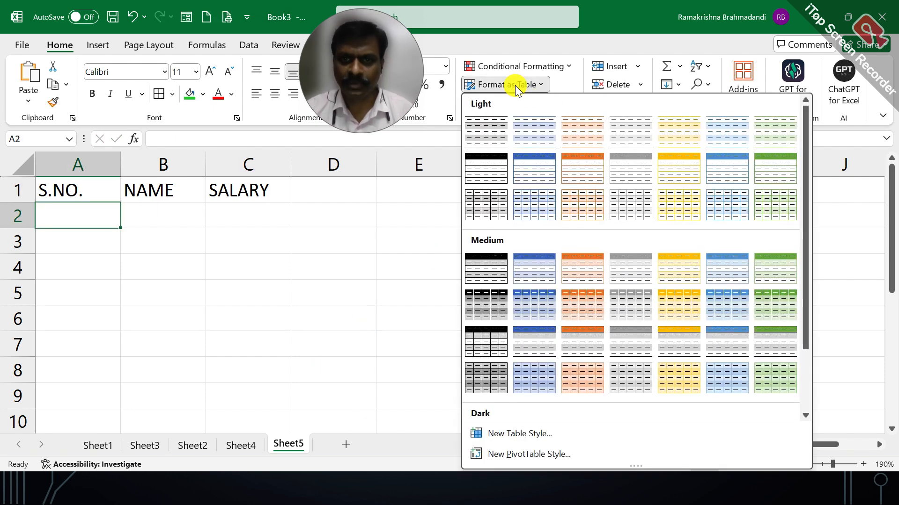
pyautogui.click(542, 306)
pyautogui.click(309, 243)
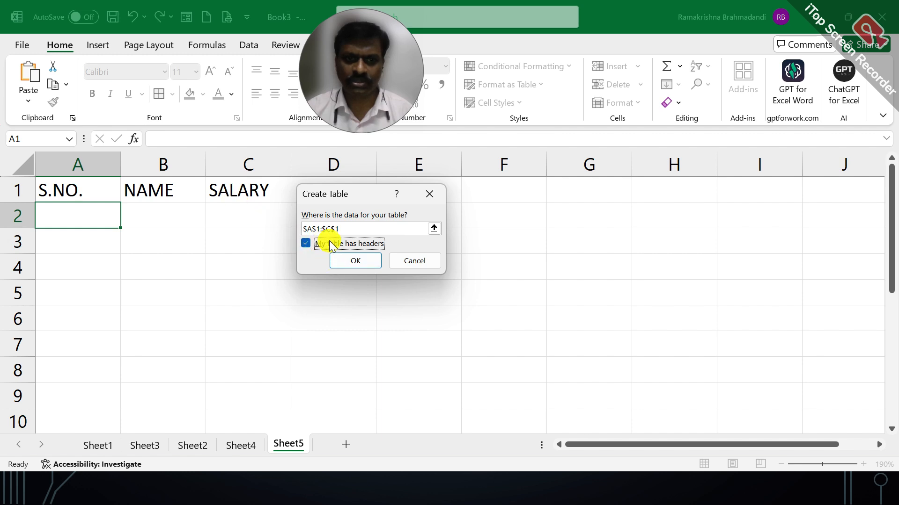
pyautogui.click(354, 261)
# Enter the formula =ROW()-1 in cell A2 of the table's S.NO. column
pyautogui.click(107, 213)
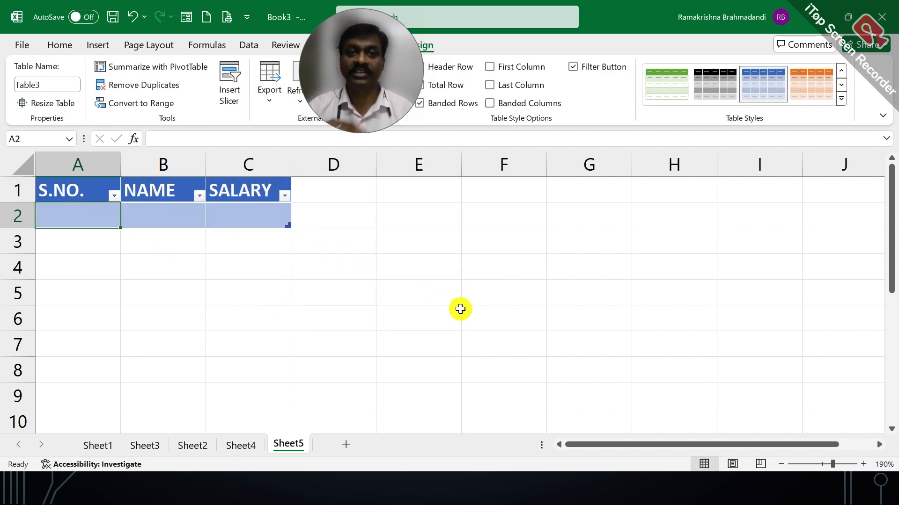
pyautogui.write('=R')
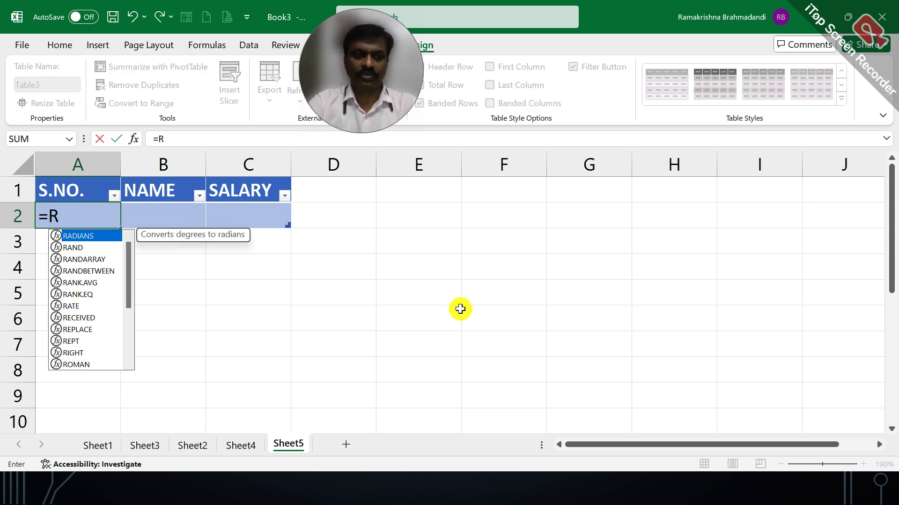
pyautogui.write('OW()')
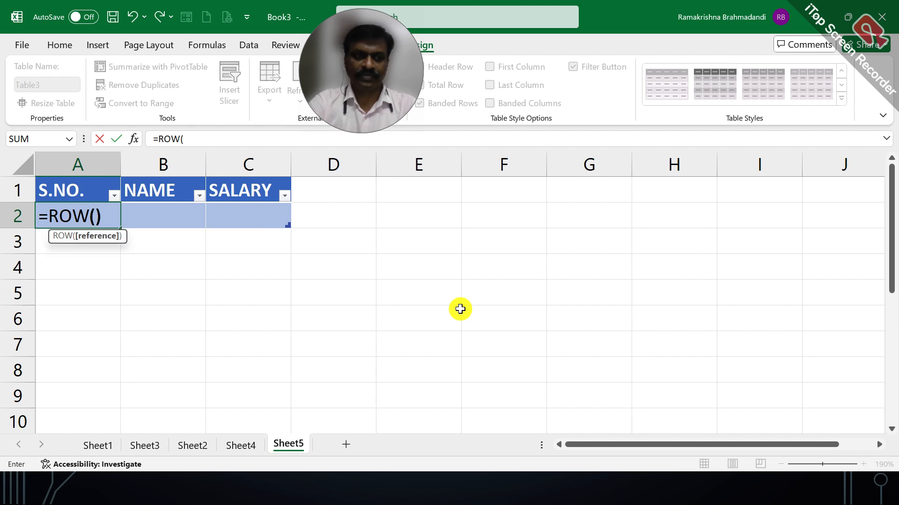
pyautogui.write('-')
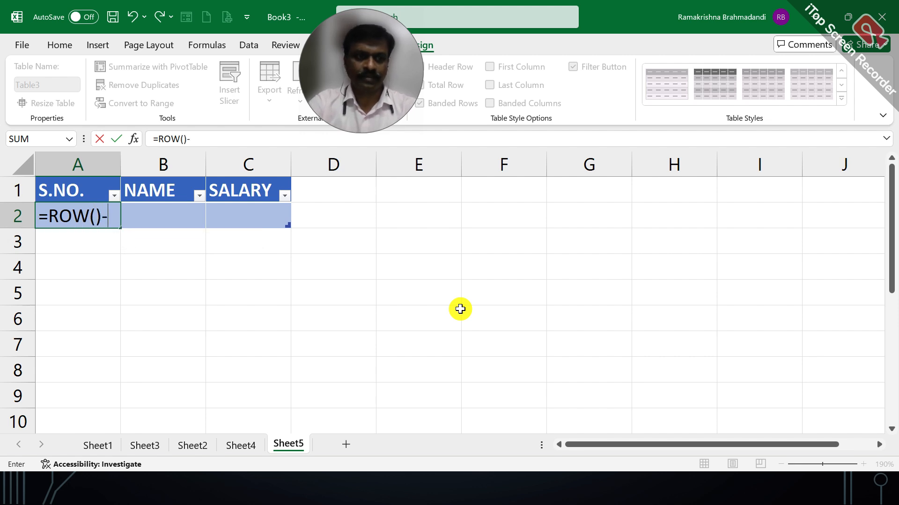
pyautogui.write('1')
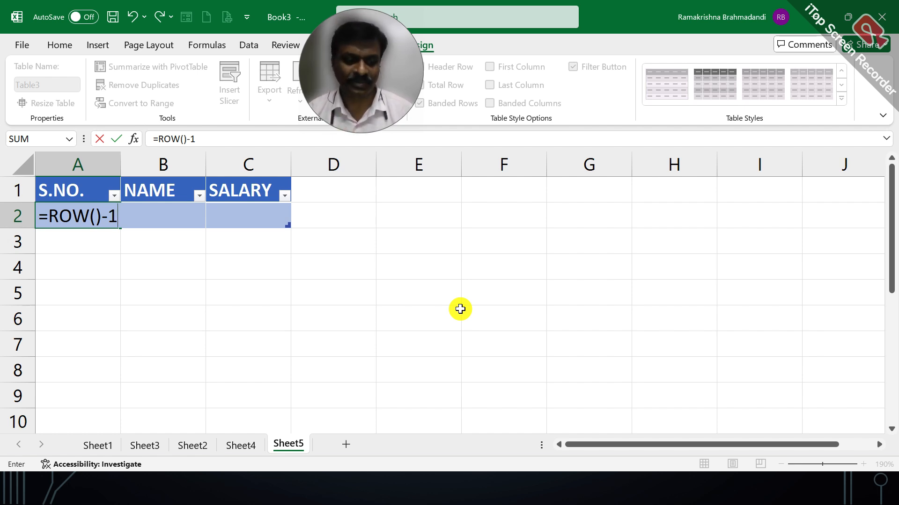
pyautogui.press('Tab')
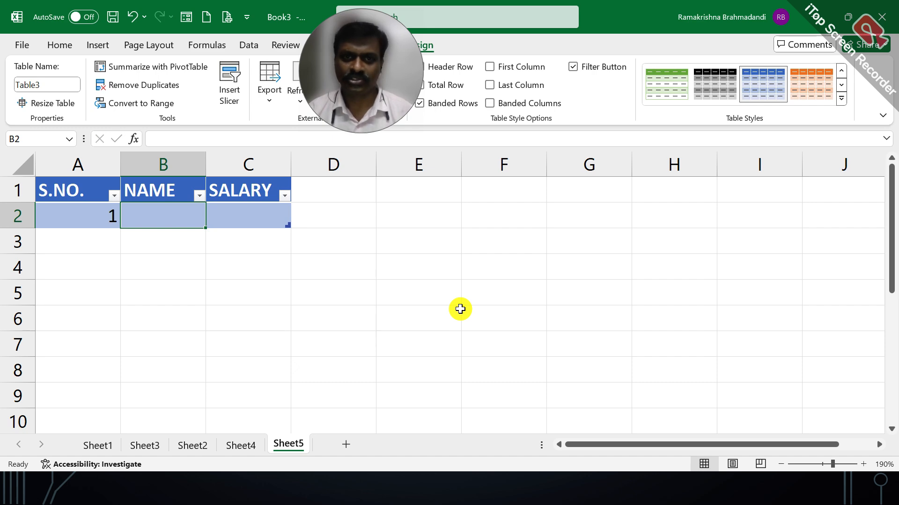
# Enter a person's first name in B2 and the salary 748596 in C2, extending the table by a new row
pyautogui.write('RAJESH')
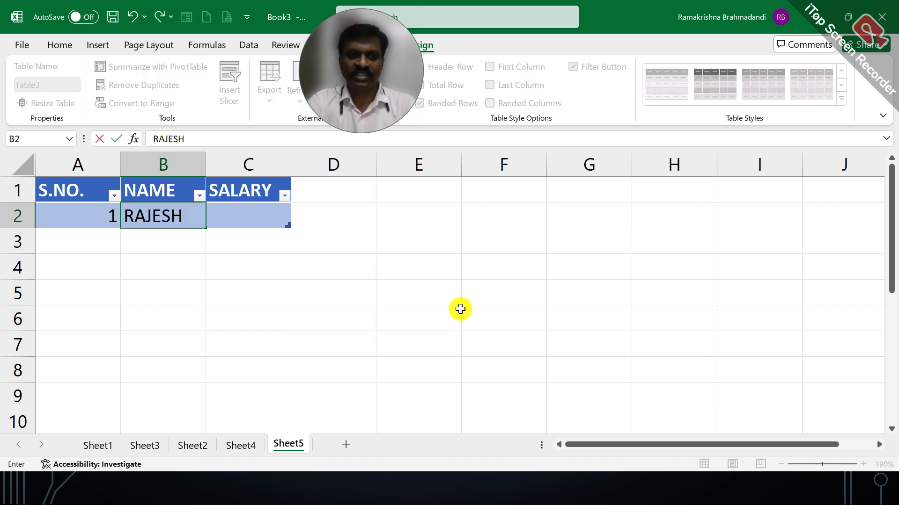
pyautogui.press('Tab')
pyautogui.write('748596')
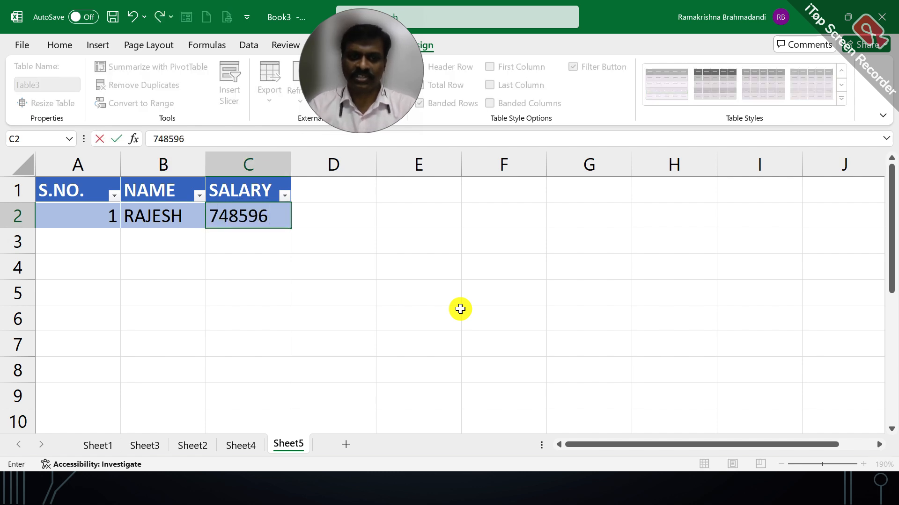
pyautogui.press('Tab')
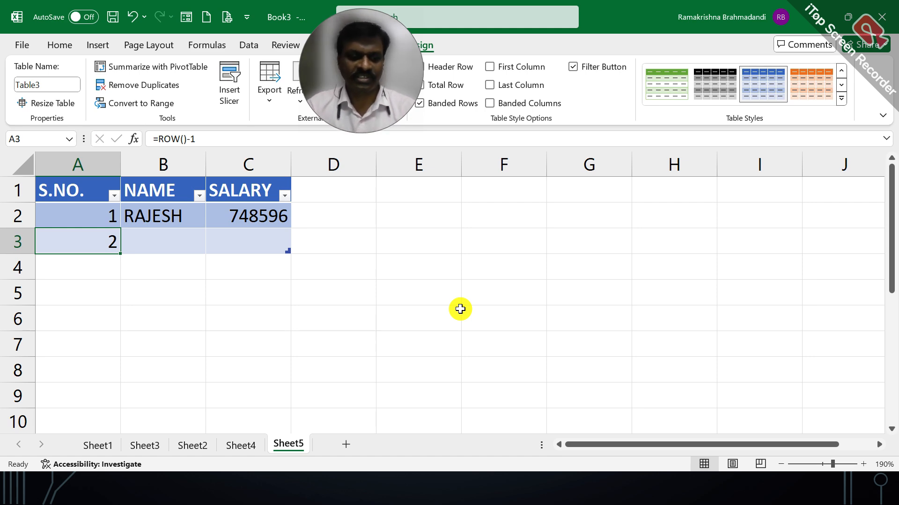
# Fill table row 3 with another person's name and the salary 85000, and add a new row below it
pyautogui.press('Tab')
pyautogui.write('NARESH')
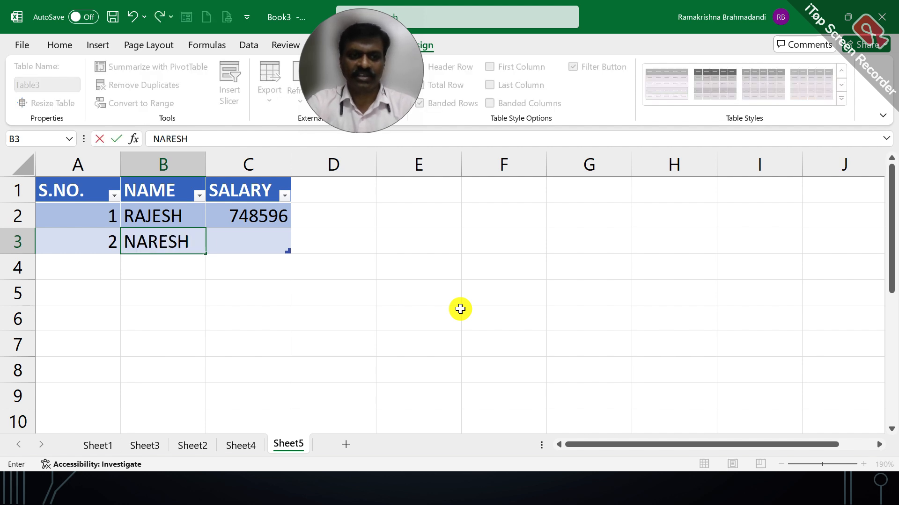
pyautogui.press('BackSpace')
pyautogui.press('BackSpace')
pyautogui.write('DER')
pyautogui.press('Tab')
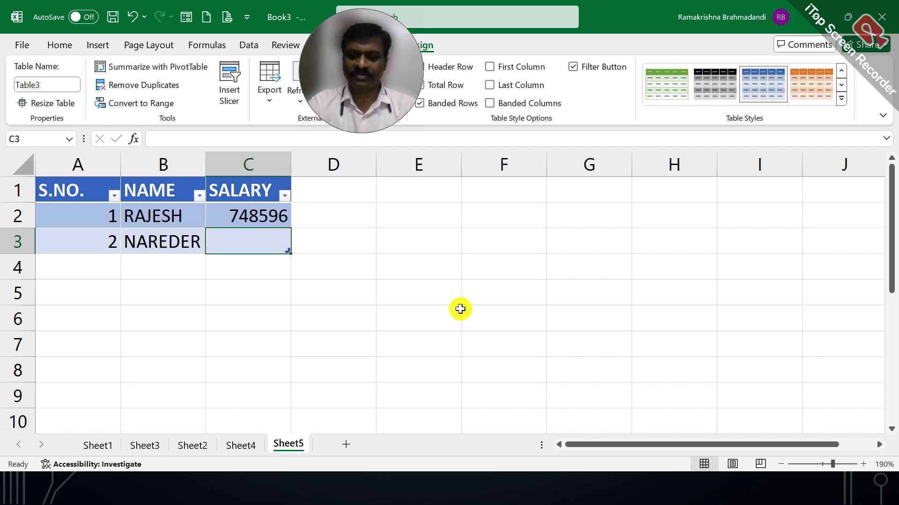
pyautogui.write('85000')
pyautogui.press('Tab')
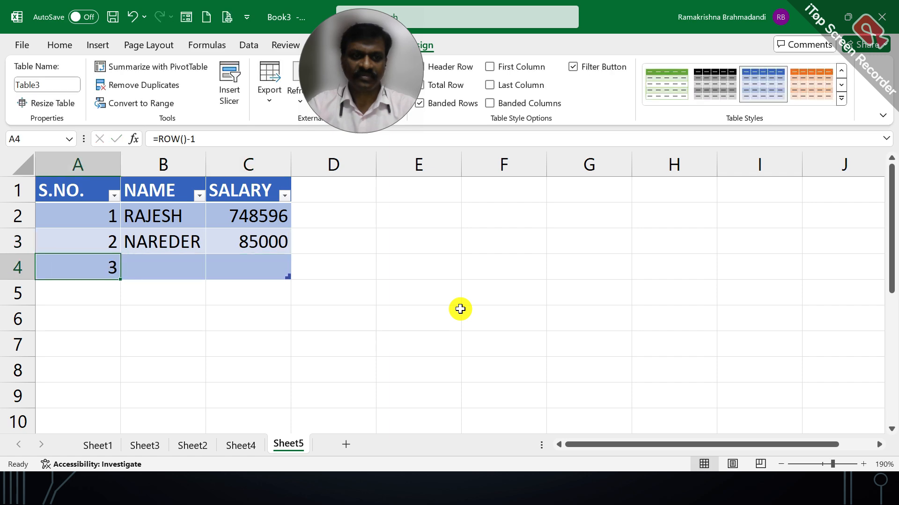
# Fill table row 4 with a person's name in B4 and the salary 60000 in C4, keeping the formula in A4 and adding a new row
pyautogui.write('SANTOS')
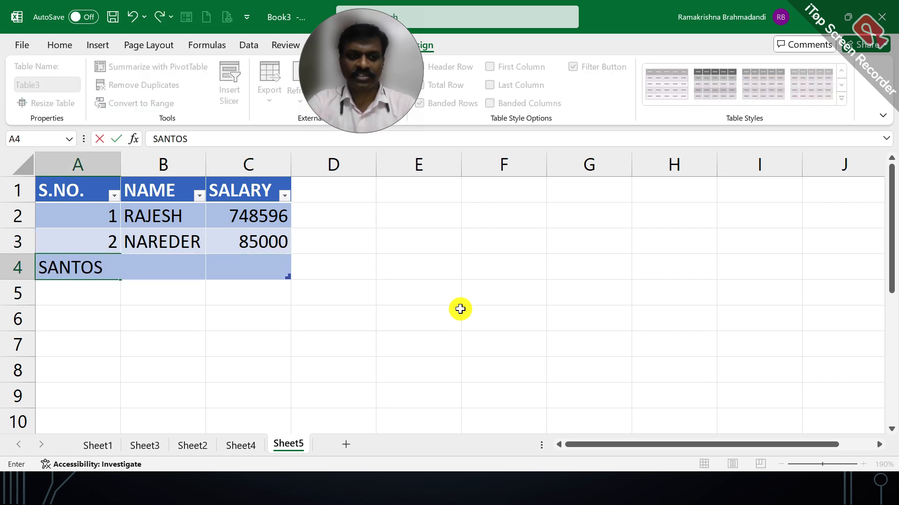
pyautogui.press('Escape')
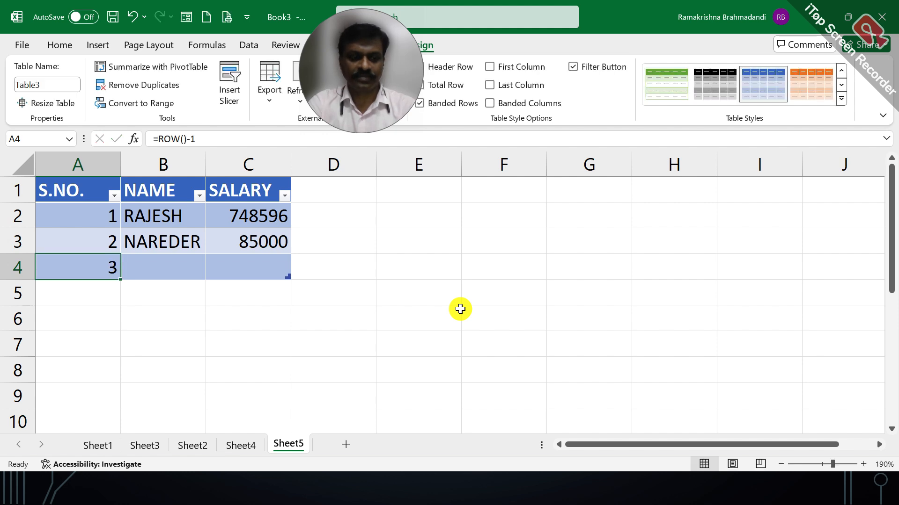
pyautogui.press('Tab')
pyautogui.write('SANTOSH')
pyautogui.press('Tab')
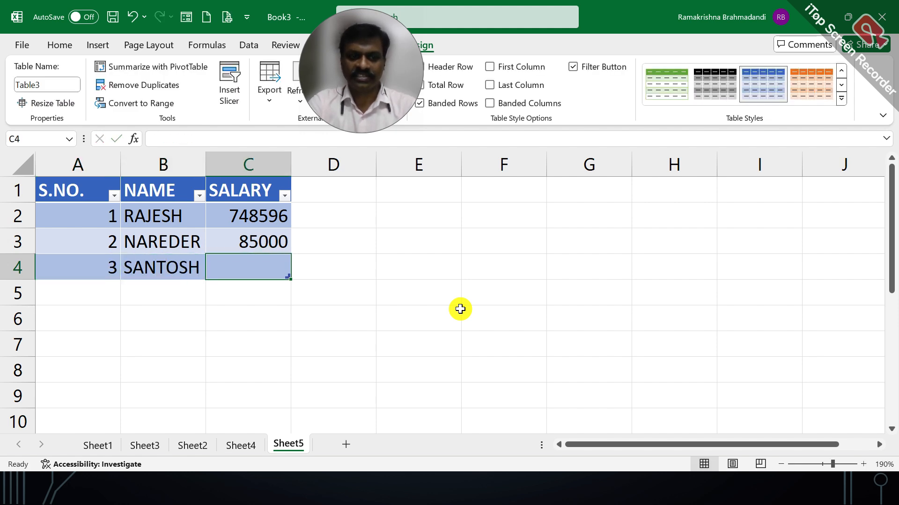
pyautogui.write('60000')
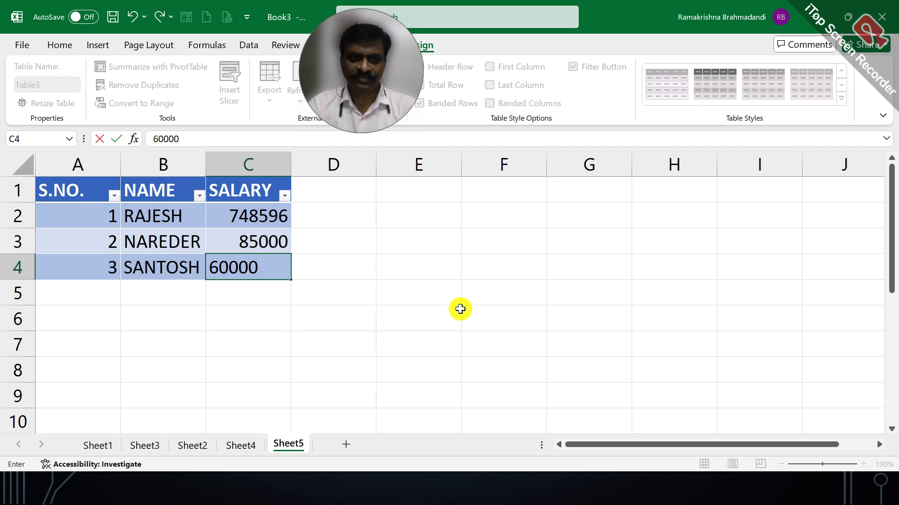
pyautogui.press('Tab')
# Enter a fourth person's name in B5 and the salary 80000 in C5, and add table row 6
pyautogui.press('Tab')
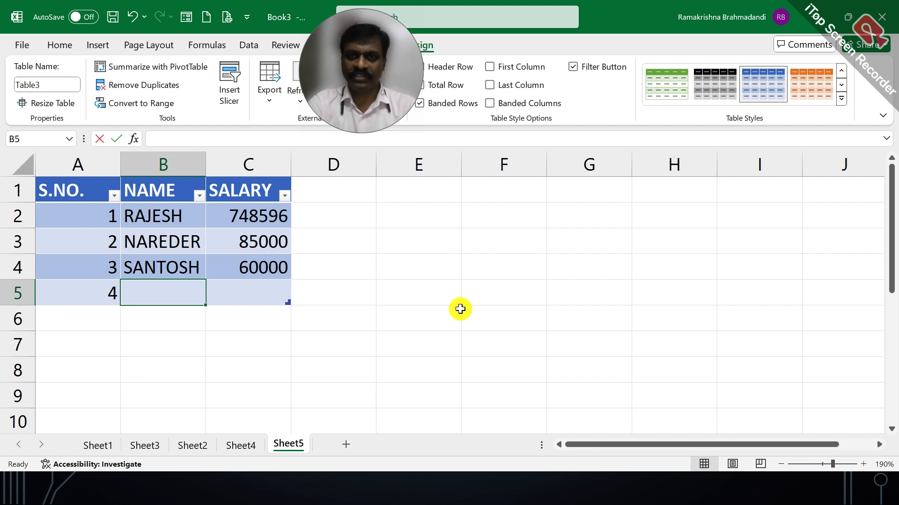
pyautogui.write('RAVIKANTB')
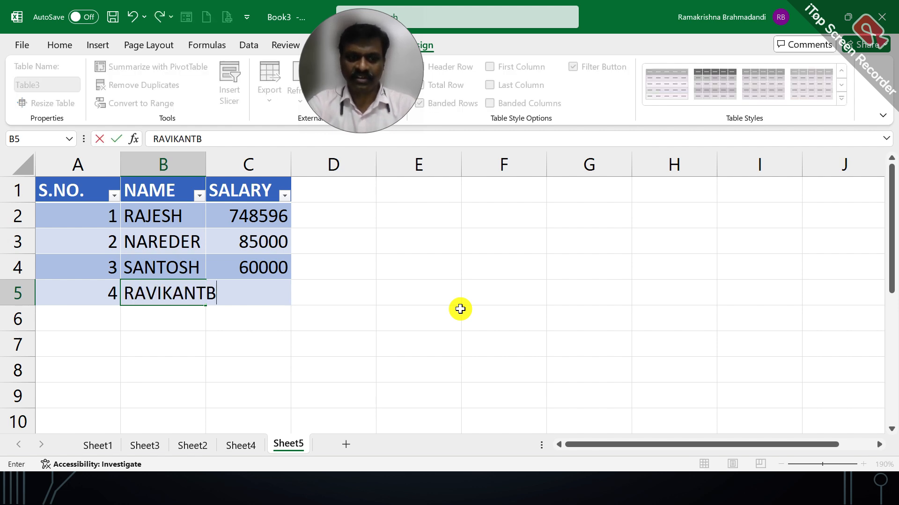
pyautogui.press('BackSpace')
pyautogui.write('H')
pyautogui.press('Tab')
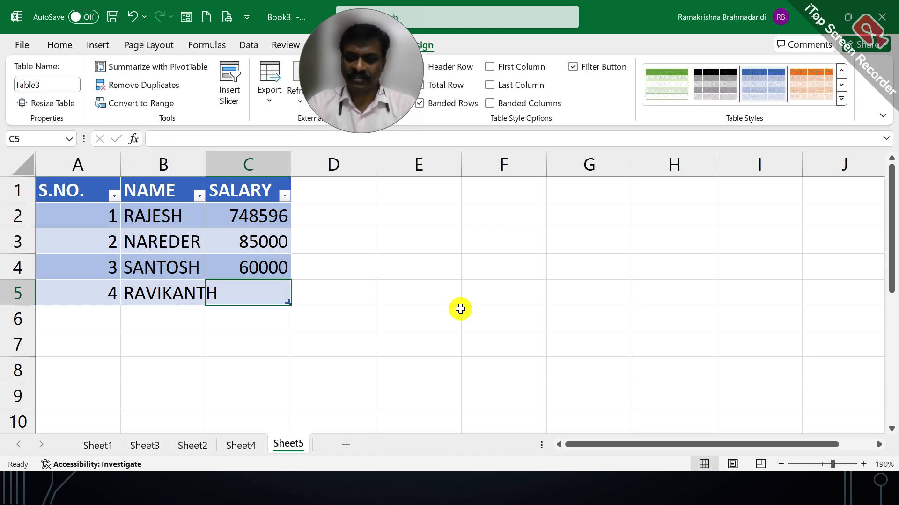
pyautogui.write('80000')
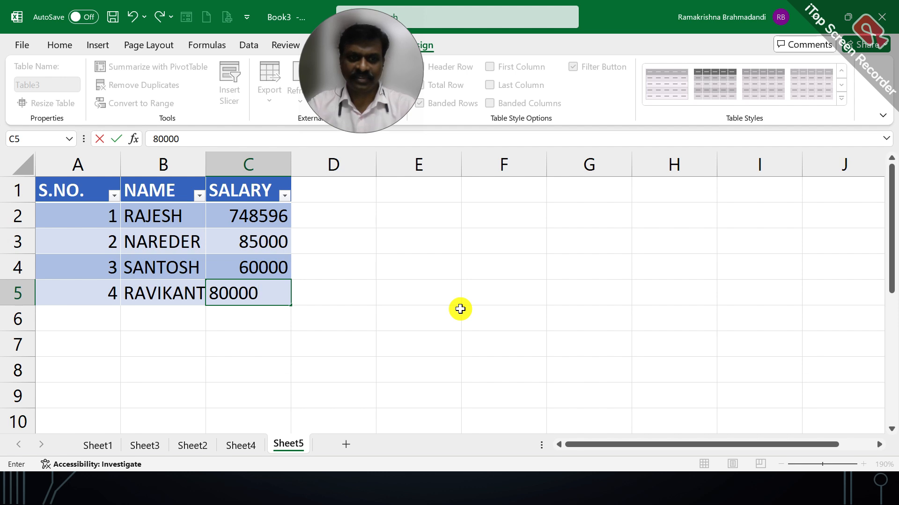
pyautogui.press('Tab')
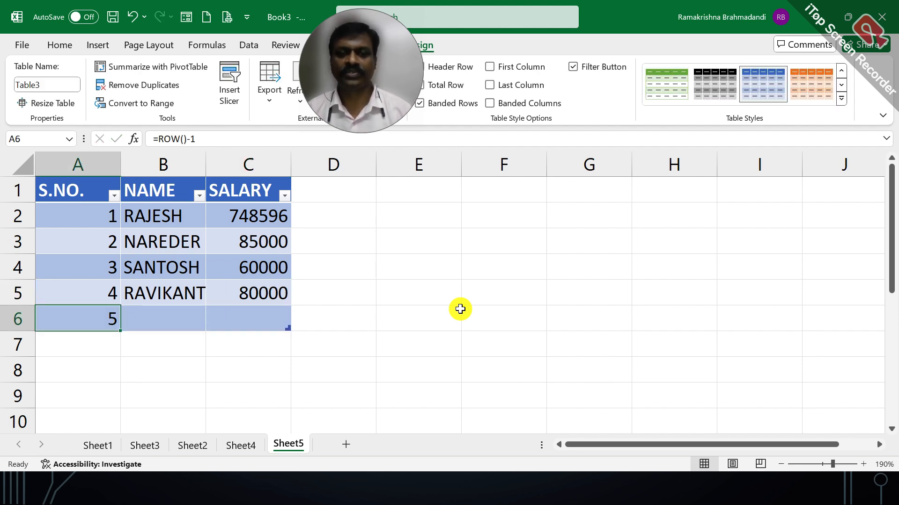